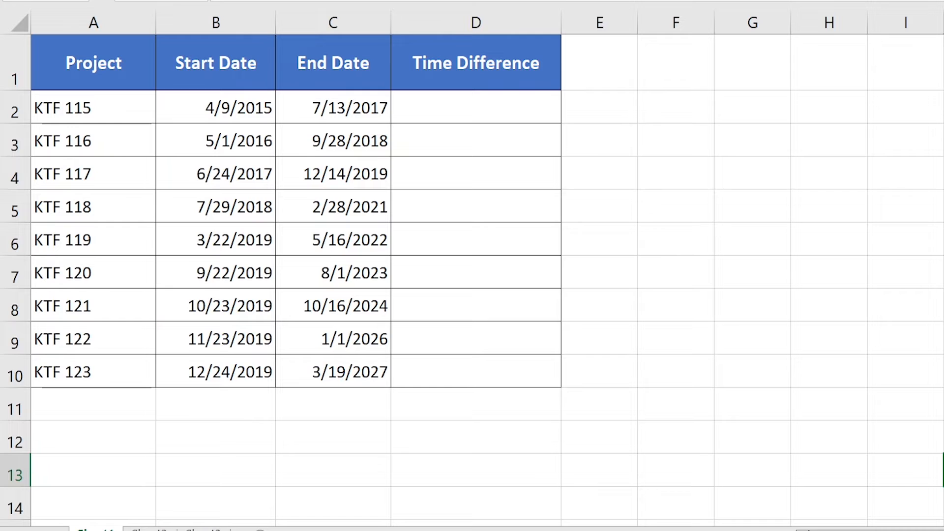
Enter =DAYS(C2,B2) in D2 under Time Difference and fill the formula down to D10
click(488, 112)
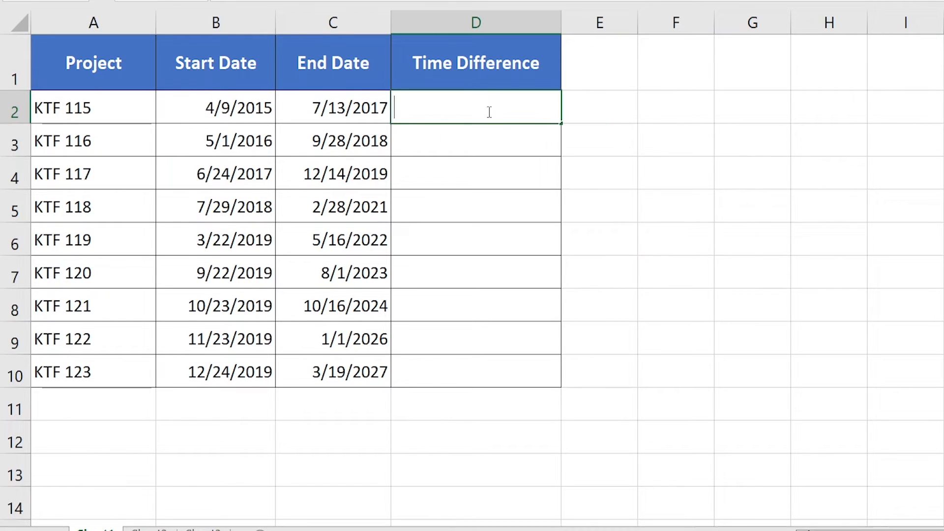
text(=D)
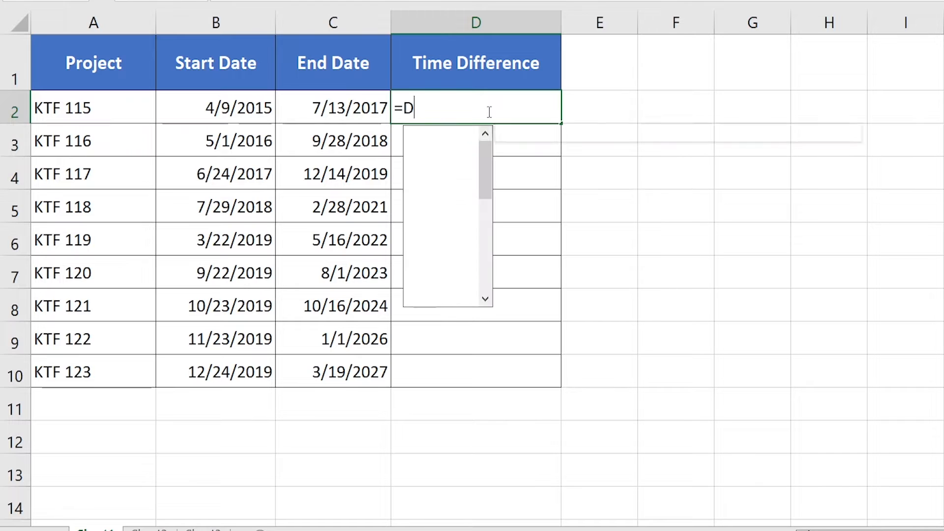
text(AYS)
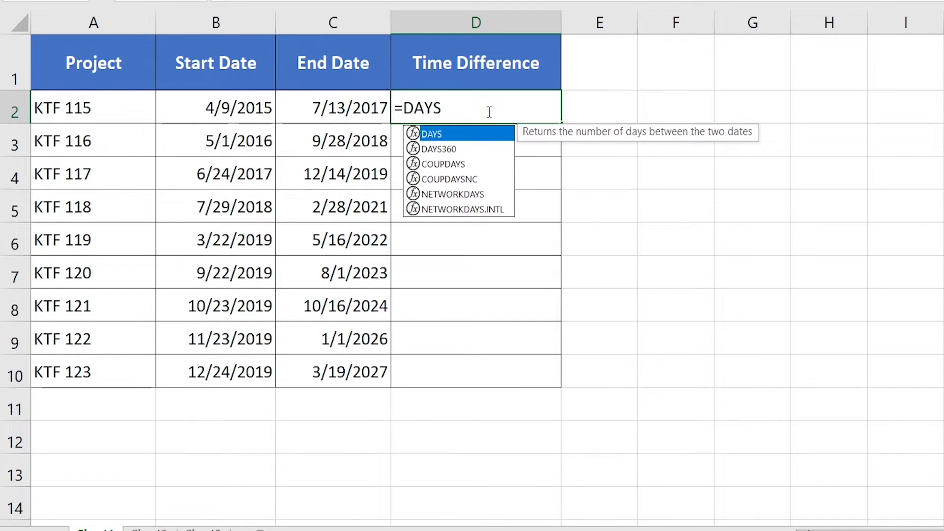
text(()
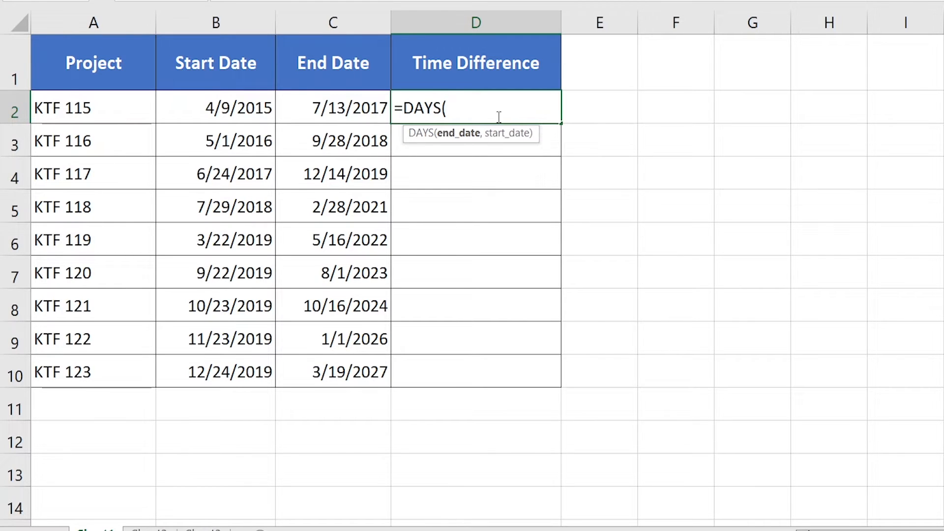
click(333, 108)
text(,)
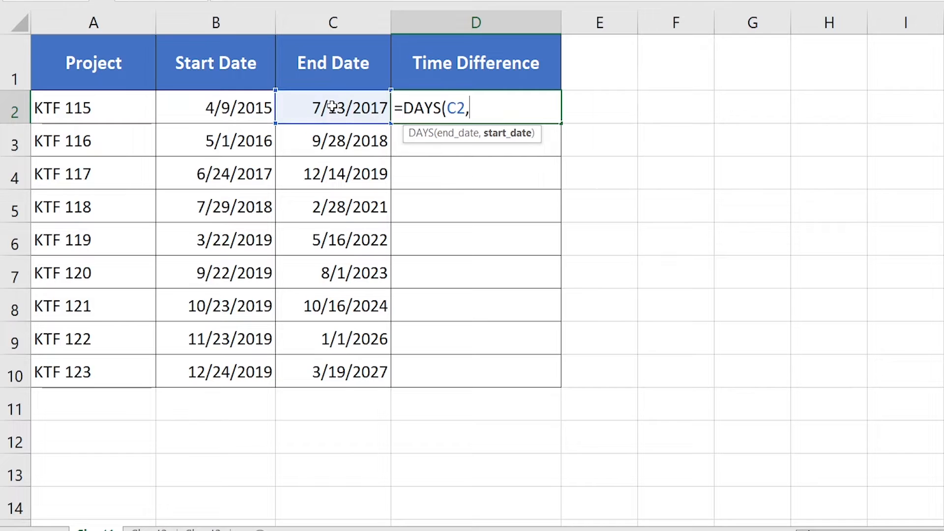
click(234, 107)
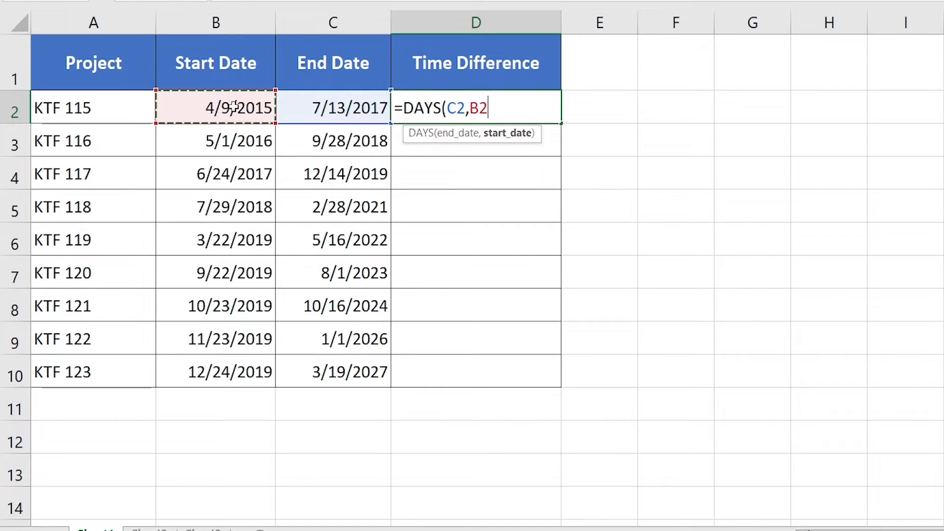
text())
key(Return)
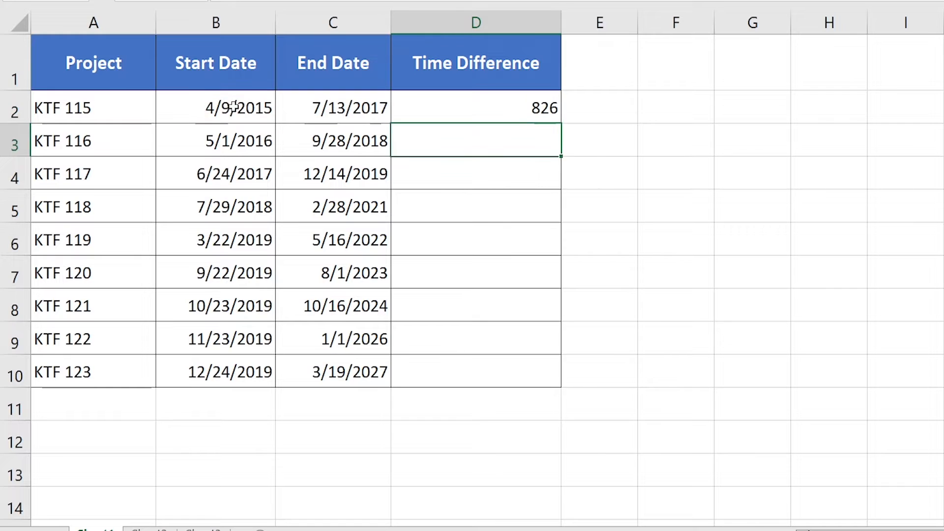
click(482, 112)
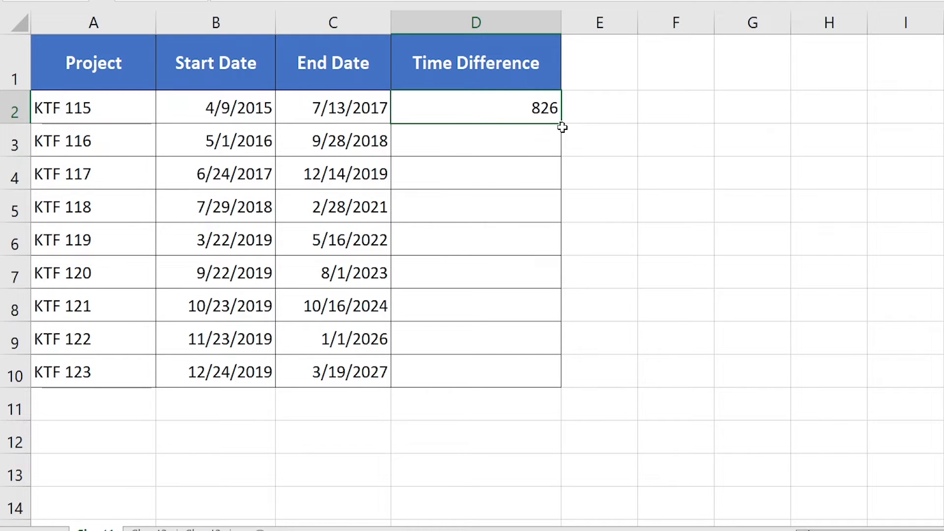
drag(562, 124, 549, 383)
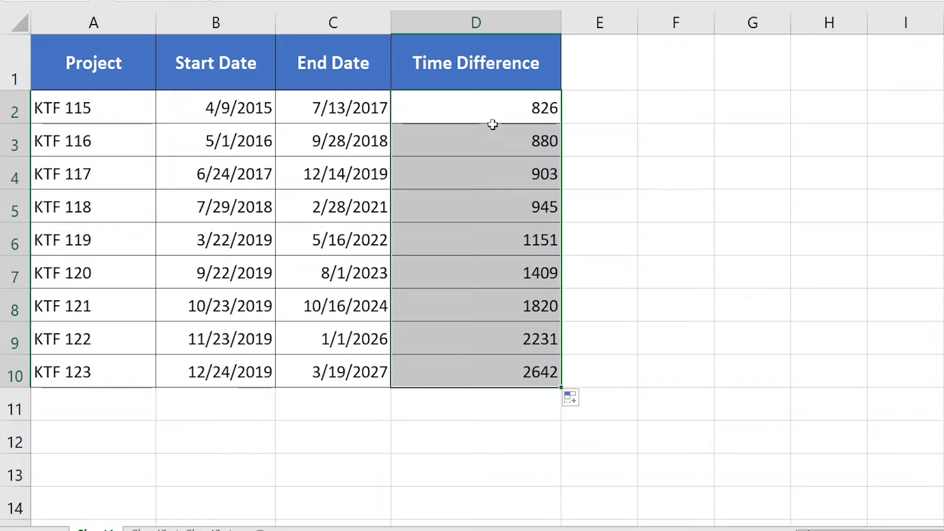
Divide the day difference in D2 by 7, making the formula =DAYS(C2,B2)/7
double_click(502, 102)
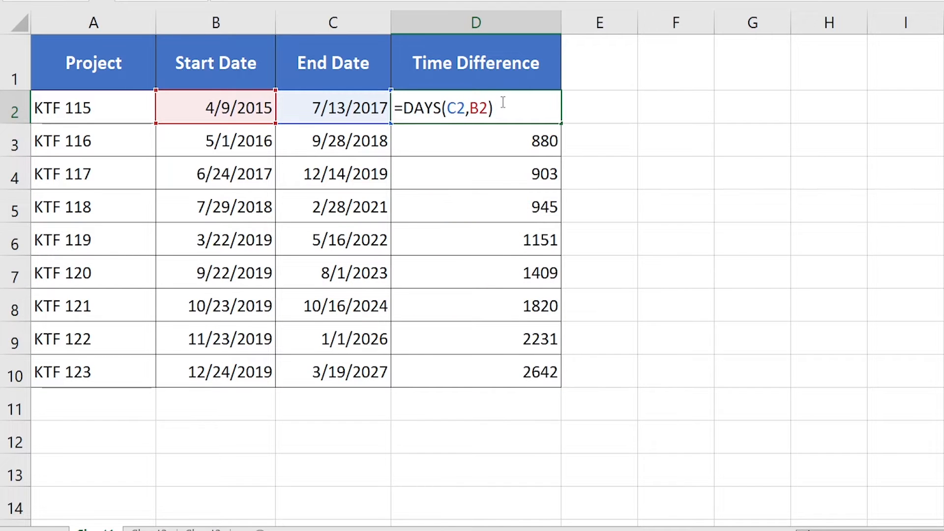
text(/7)
key(Return)
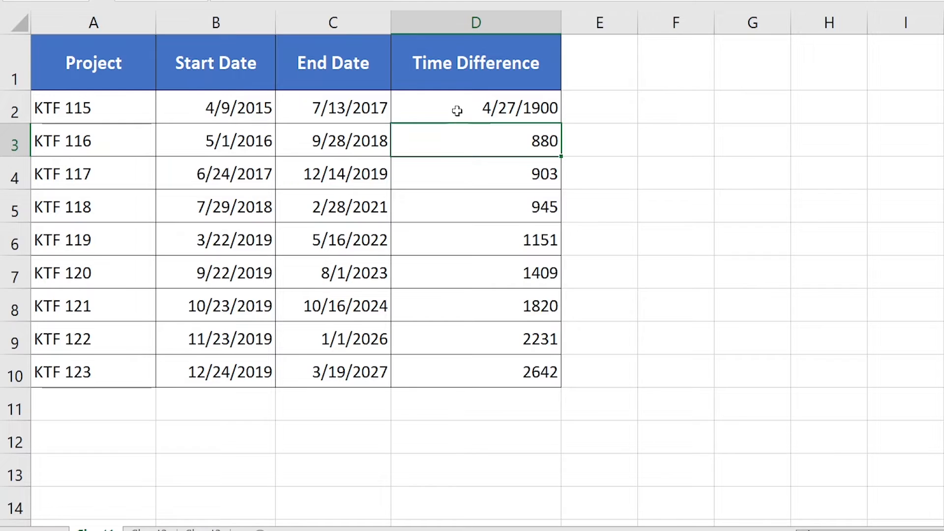
Format D2:D10 as Number with no decimal places and fill the D2 weeks formula down to D10
mouse_move(445, 102)
mouse_down()
mouse_move(480, 183)
mouse_move(489, 374)
mouse_up()
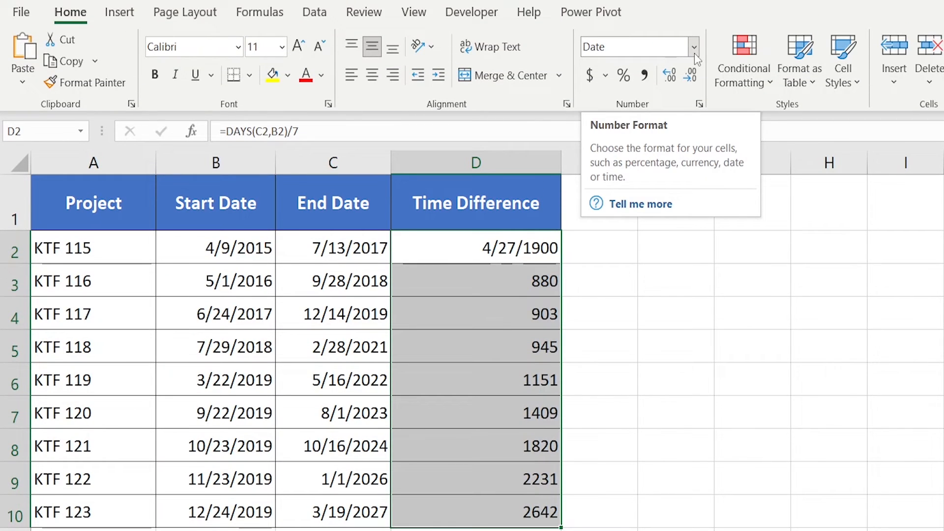
click(694, 49)
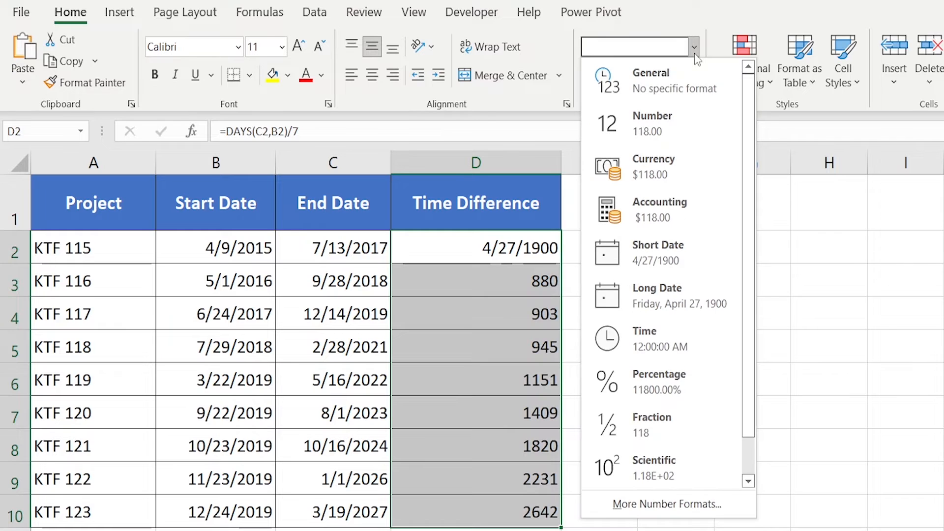
click(678, 118)
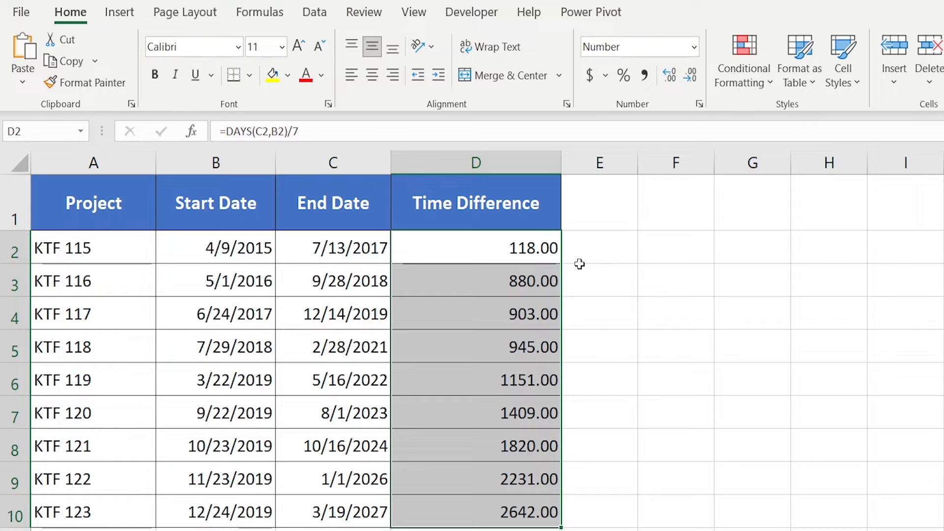
click(690, 76)
click(690, 76)
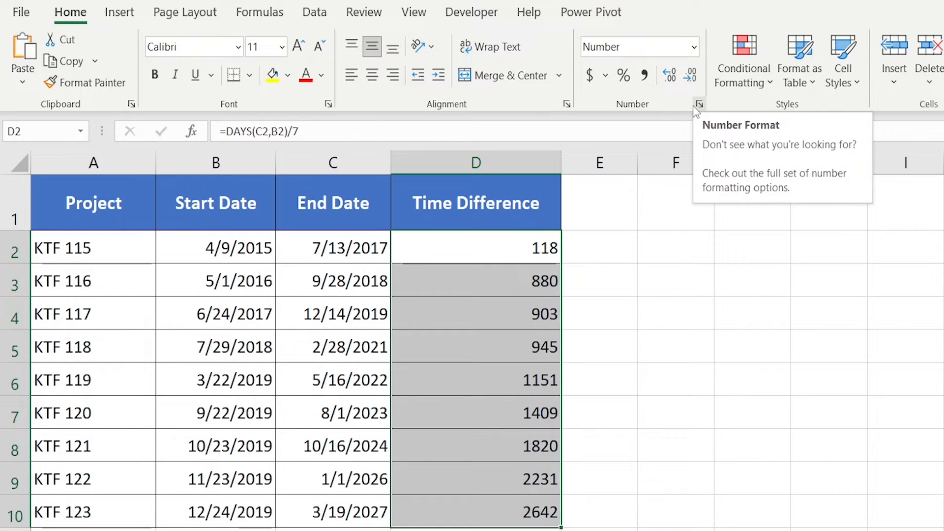
click(496, 243)
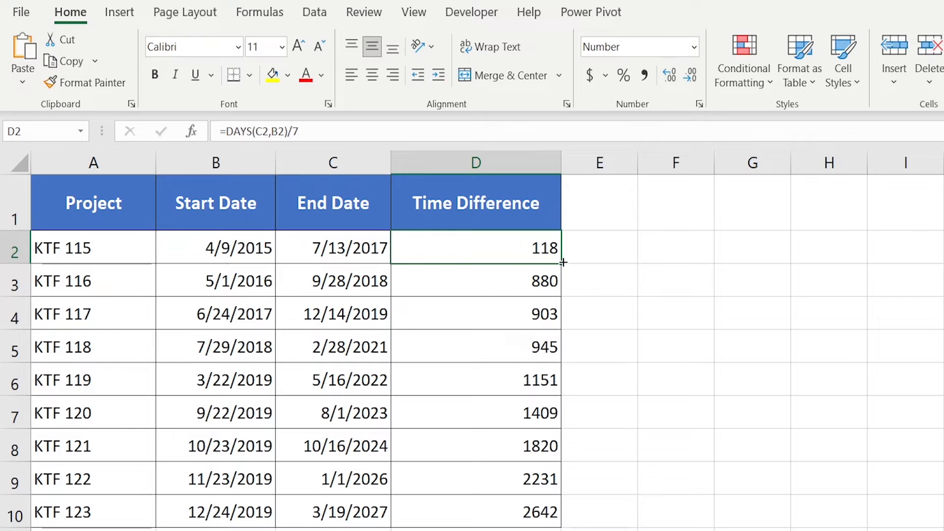
drag(562, 267, 558, 524)
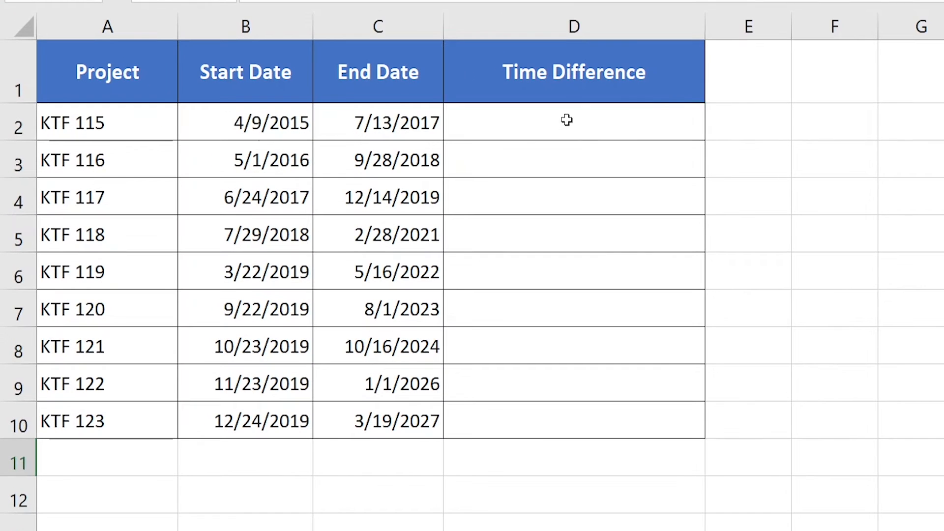
Enter =TEXT(C2-B2,"yy"" years ""mm"" months""") in D2 of Sheet2 to express the difference in years and months
double_click(362, 200)
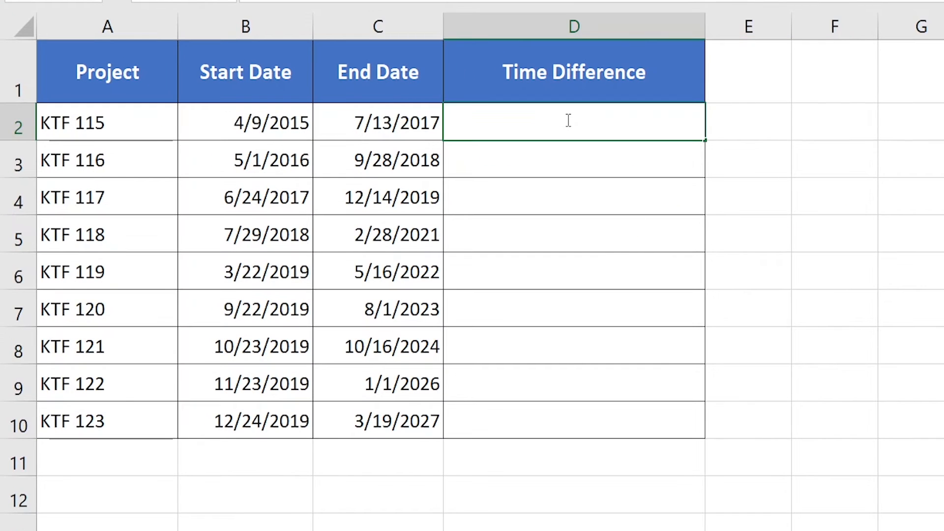
text(=TEX)
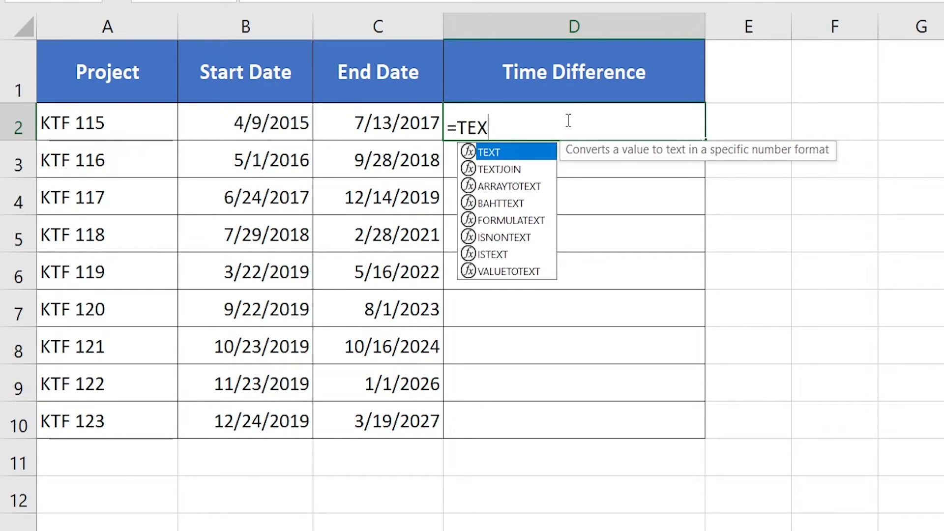
text(T()
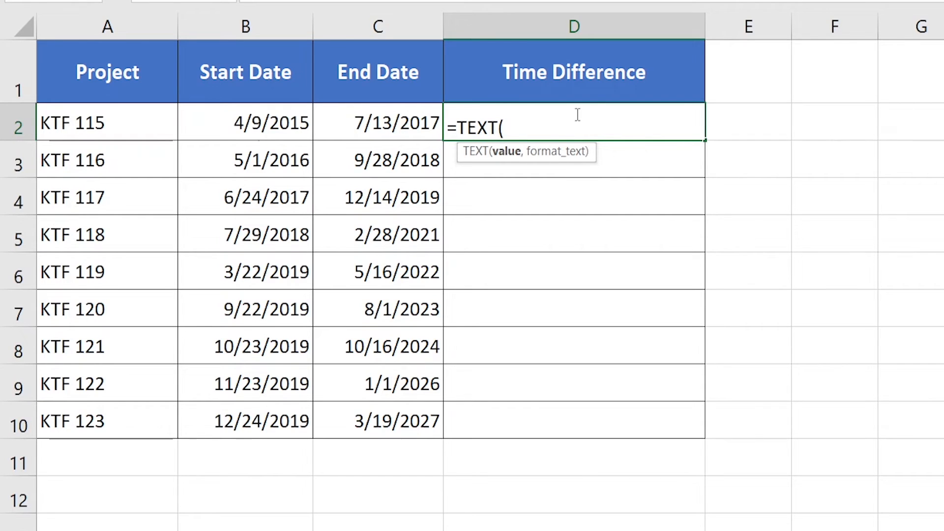
click(389, 119)
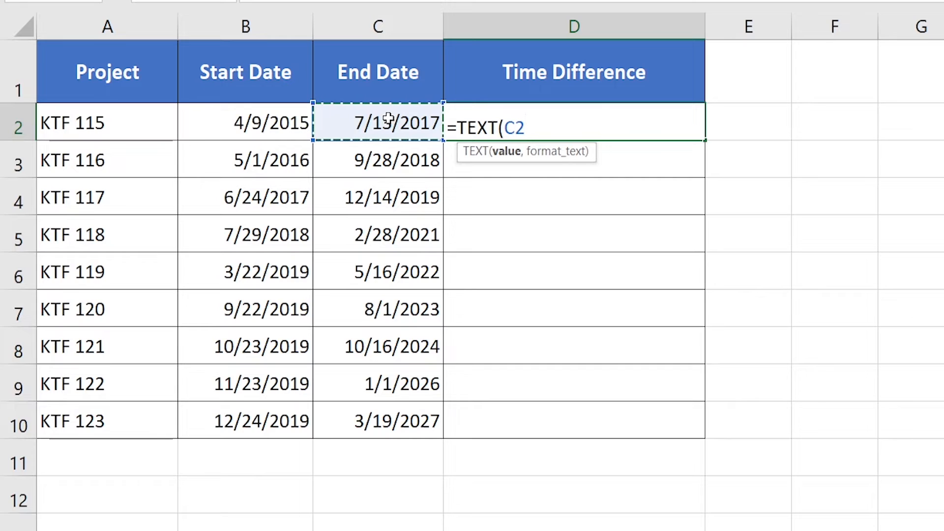
text(-)
click(244, 121)
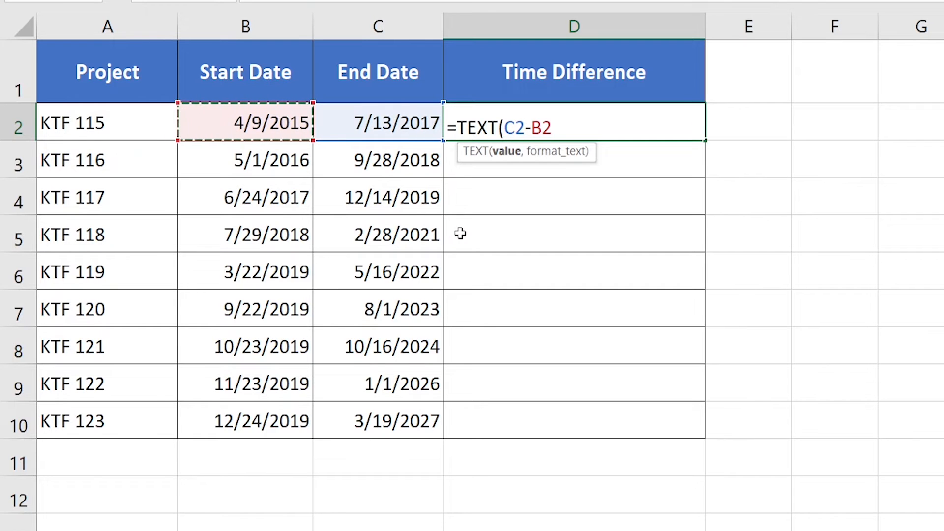
text(,)
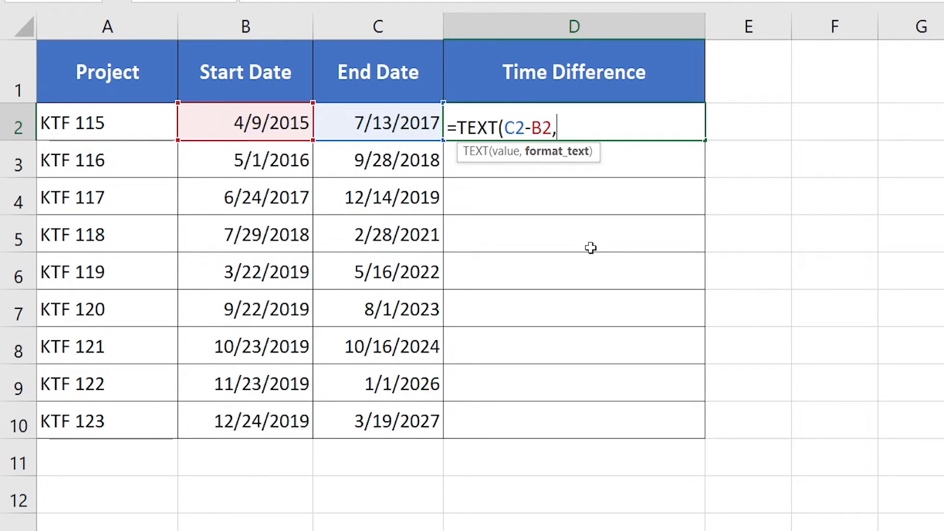
text("yy"" yea)
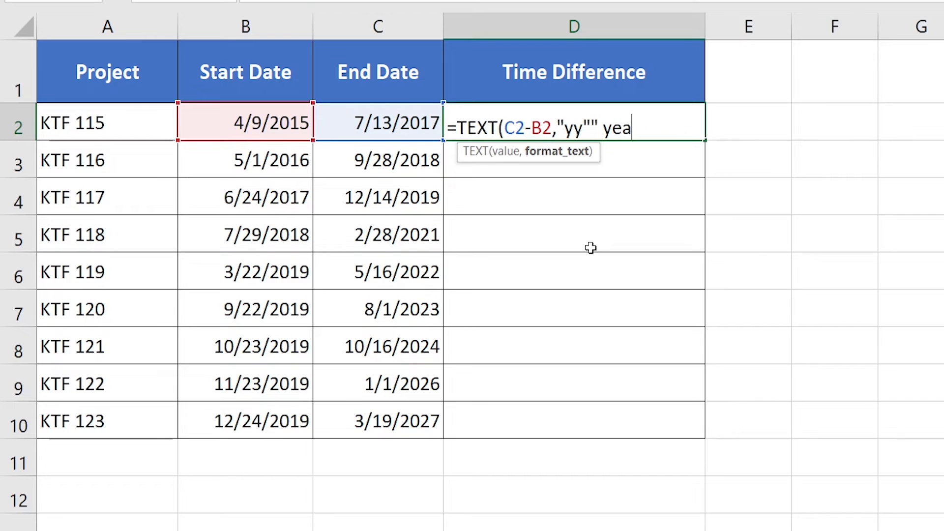
text(rs ""mm""" months"""")
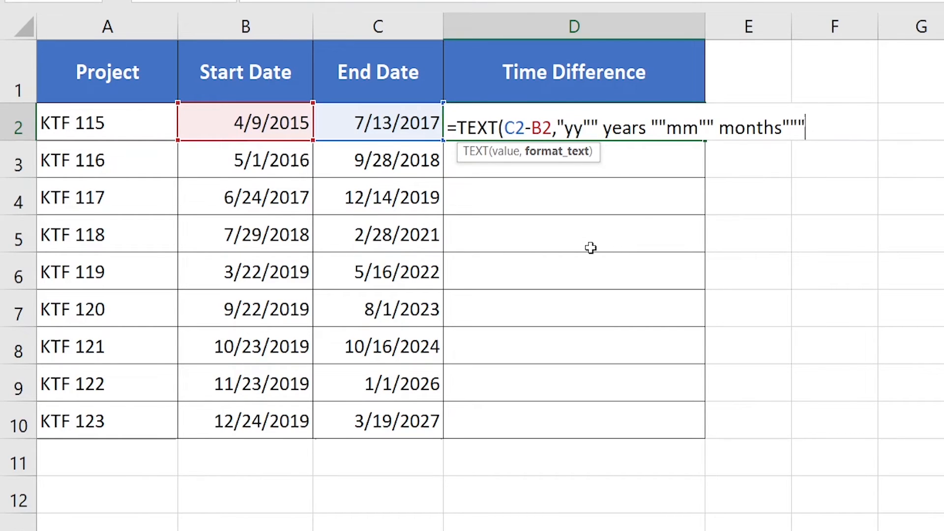
text())
key(Return)
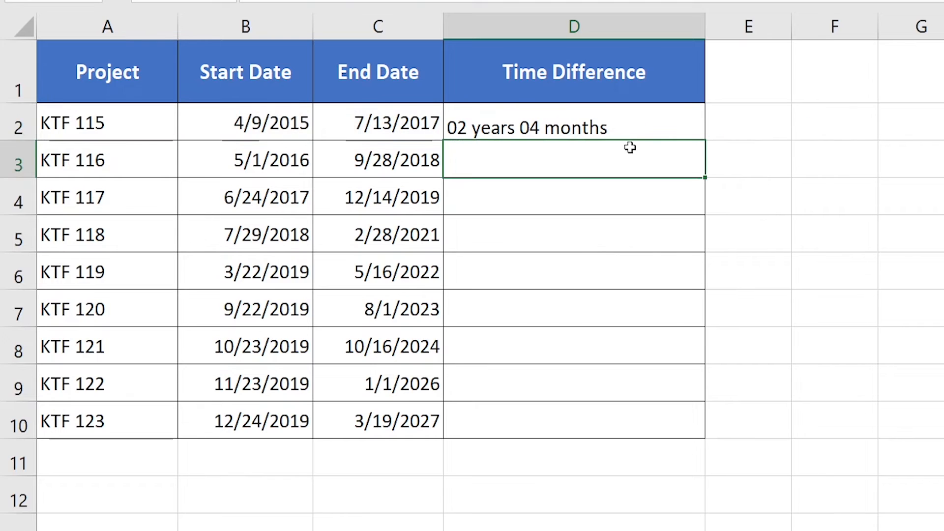
Fill the years-and-months formula from D2 down to D10
click(644, 121)
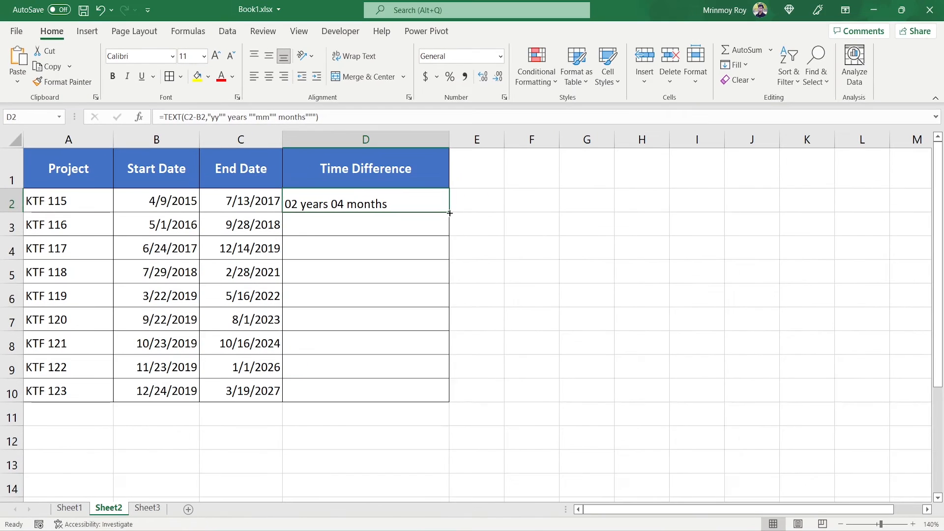
drag(705, 142, 735, 446)
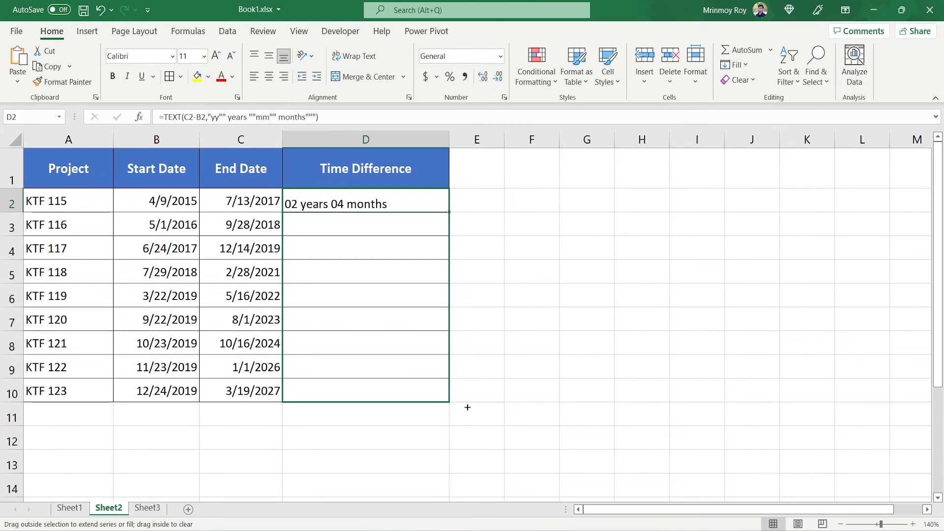
drag(467, 407, 504, 404)
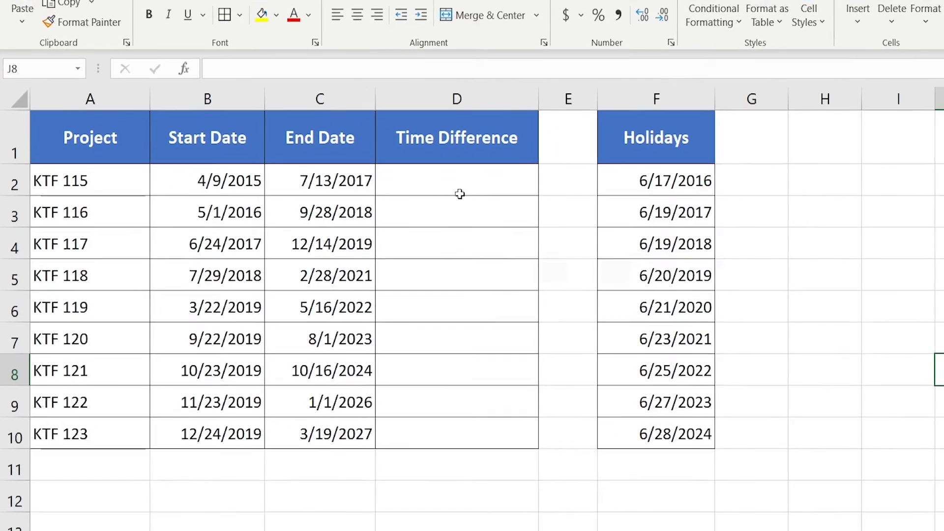
On the sheet with the Holidays column, enter =NETWORKDAYS(B2,C2,F2) in D2 and fill it down to D10
double_click(346, 207)
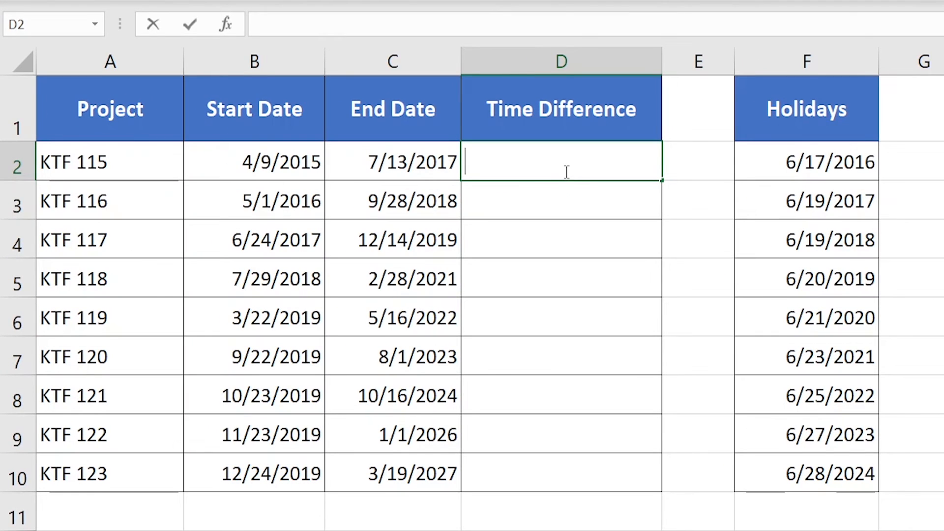
text(=NETWOR)
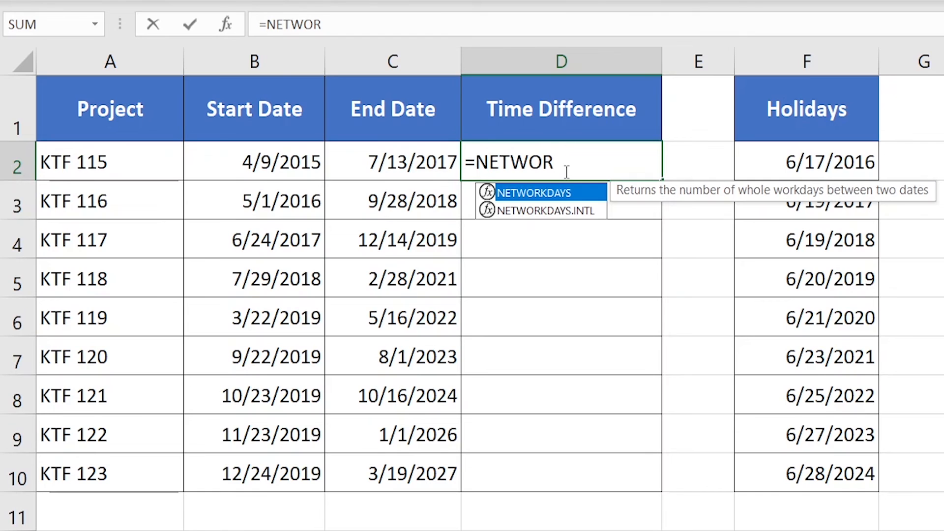
double_click(587, 194)
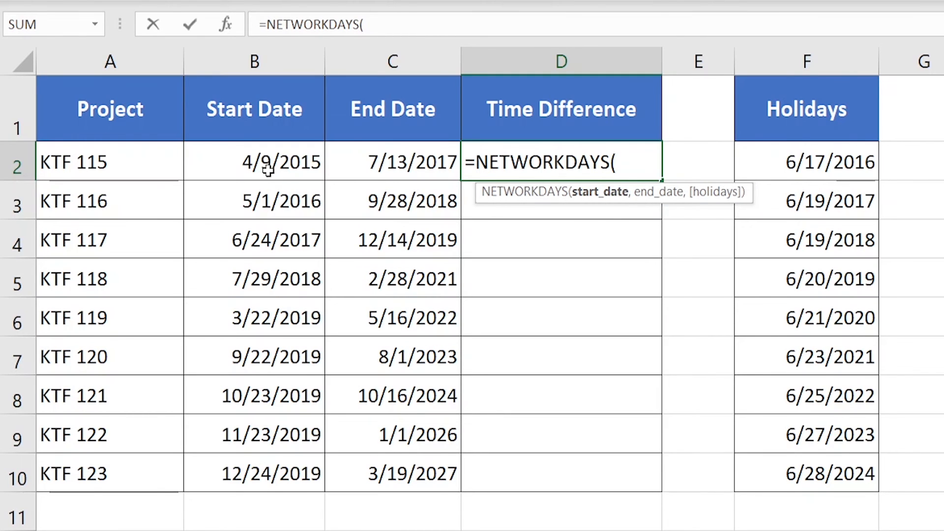
click(279, 161)
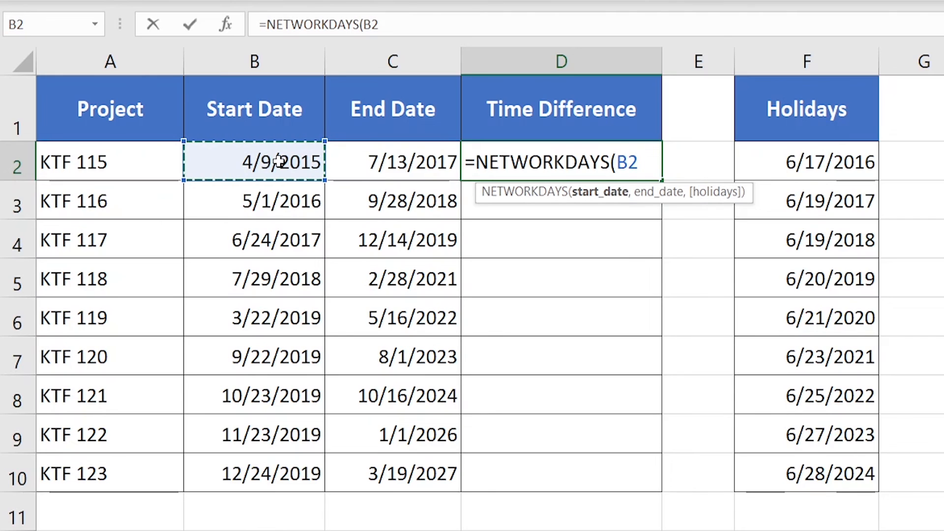
text(,)
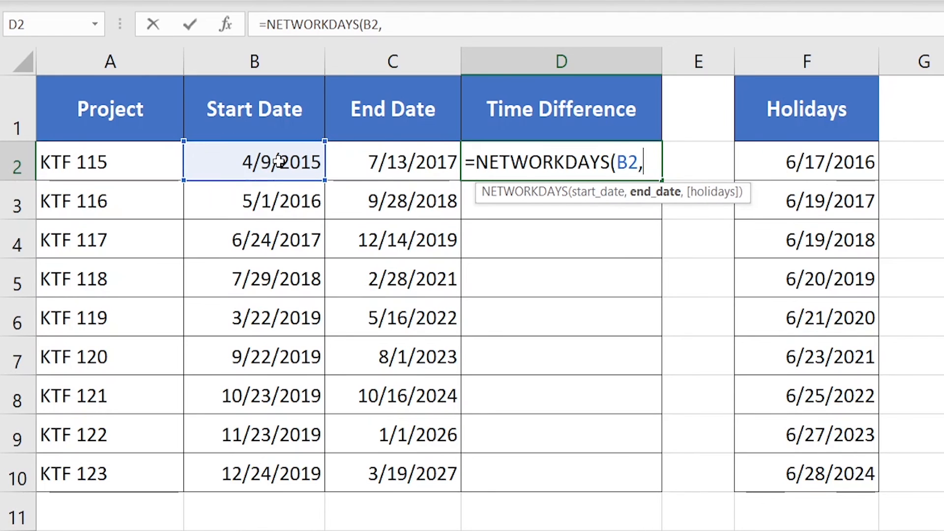
click(383, 162)
text(,)
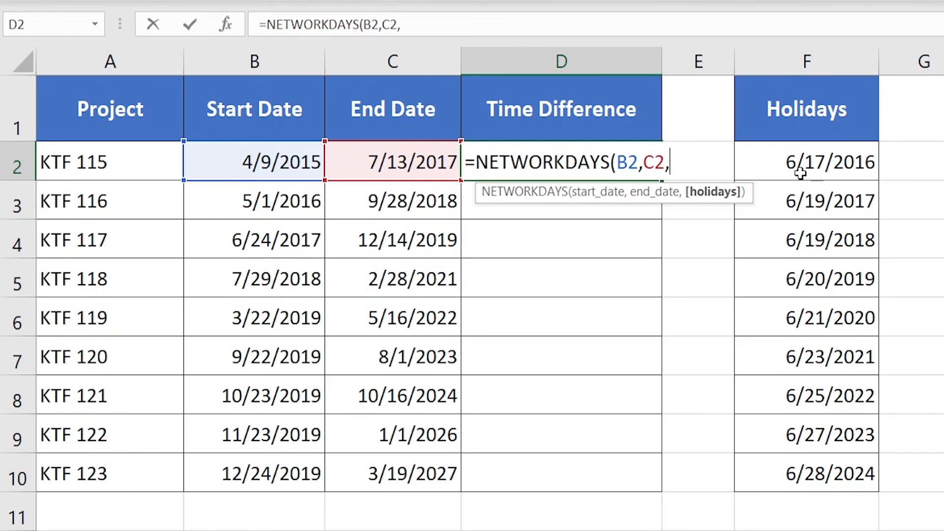
click(813, 163)
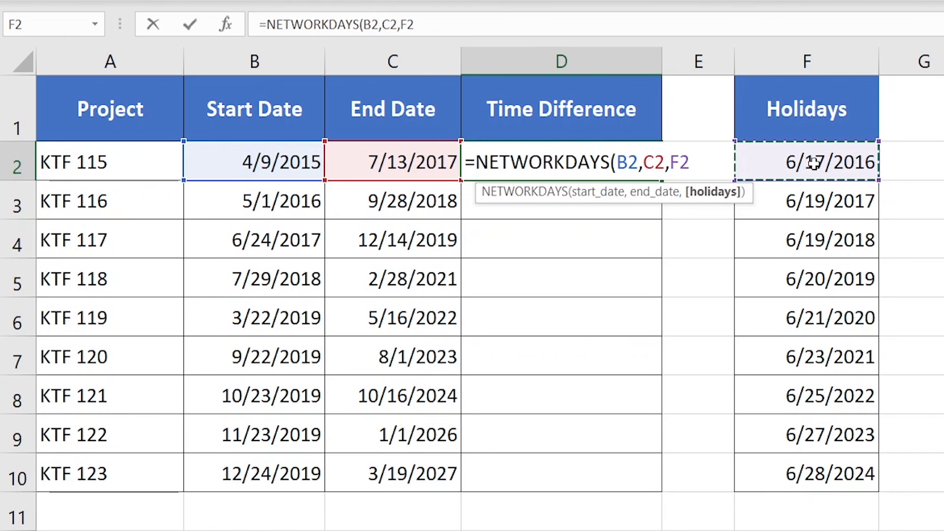
text())
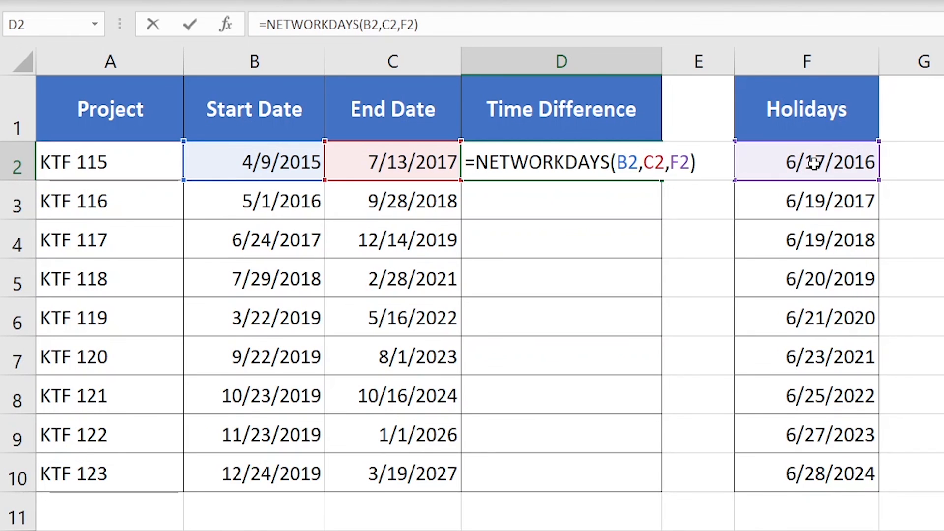
key(Return)
click(482, 174)
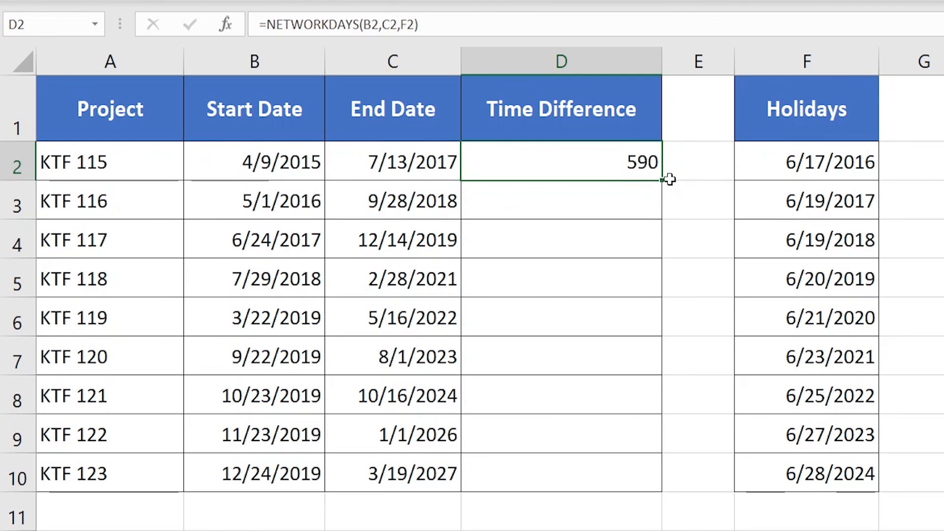
drag(663, 181, 655, 485)
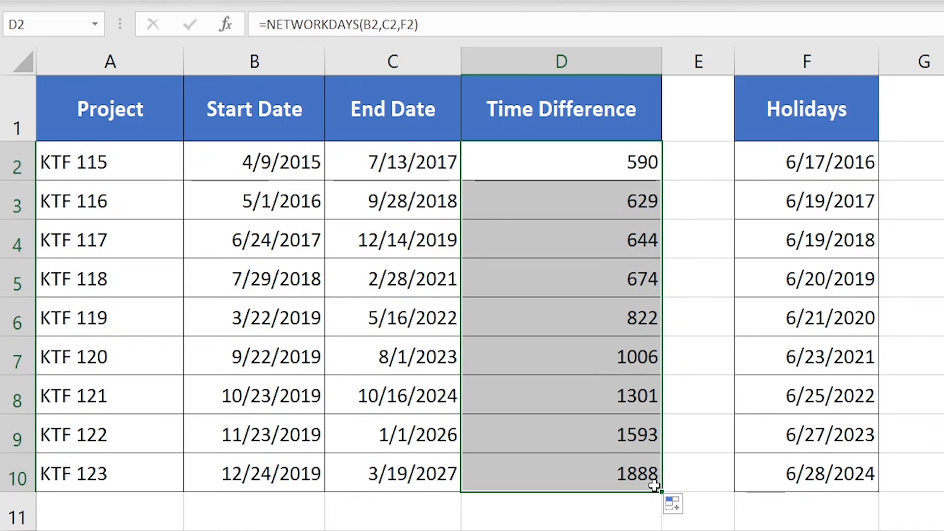